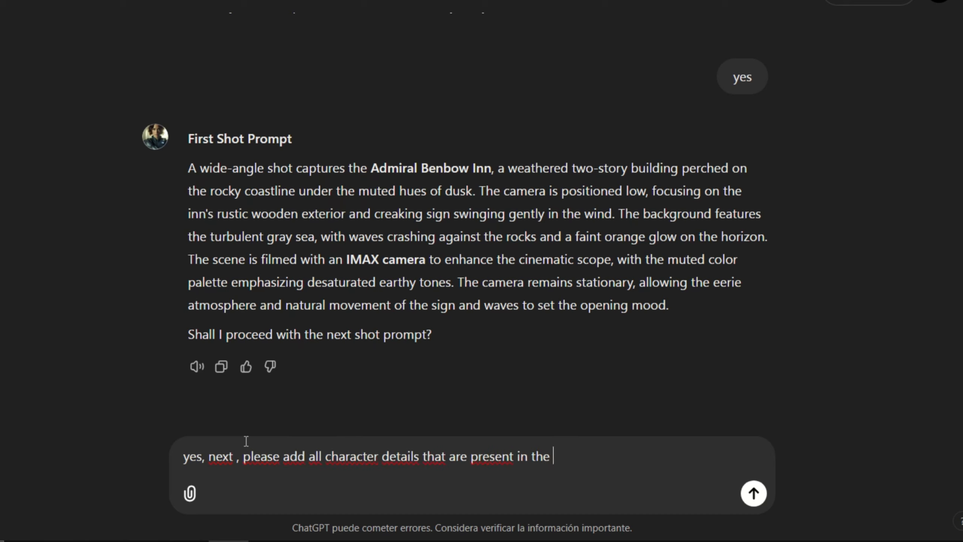
Request the second, third and fourth shot prompts one after another, asking for the details of all characters present in the shots
{"action": "key", "text": "Return"}
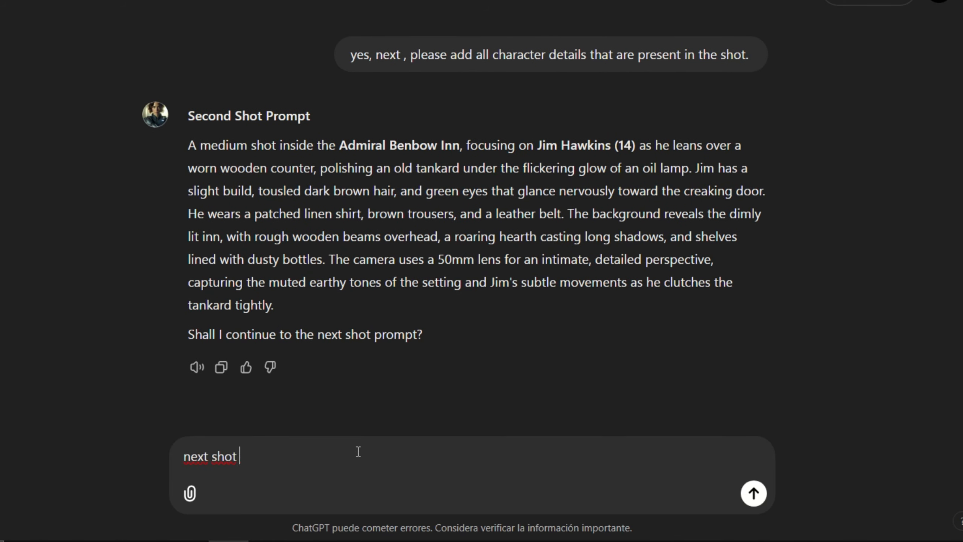
{"action": "key", "text": "Return"}
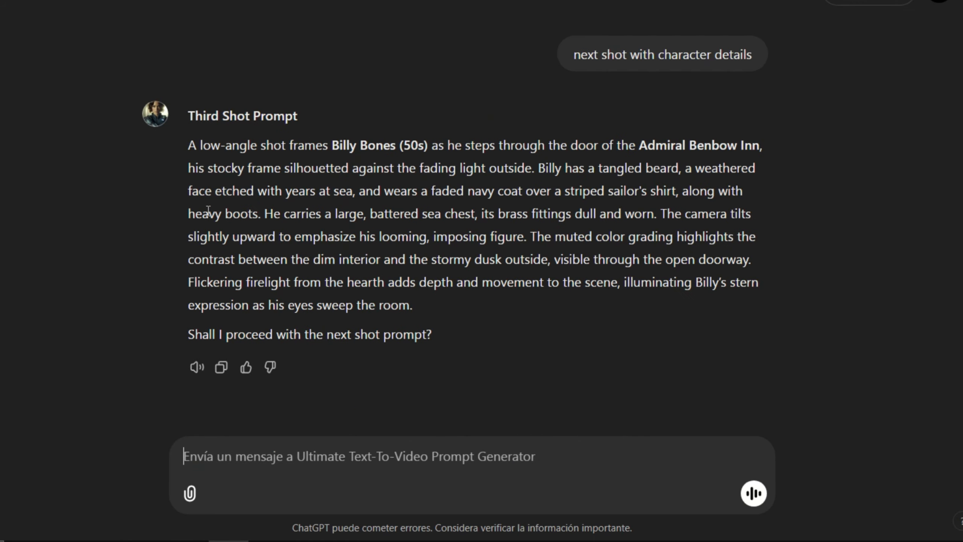
{"action": "type", "text": "next shot."}
{"action": "key", "text": "Return"}
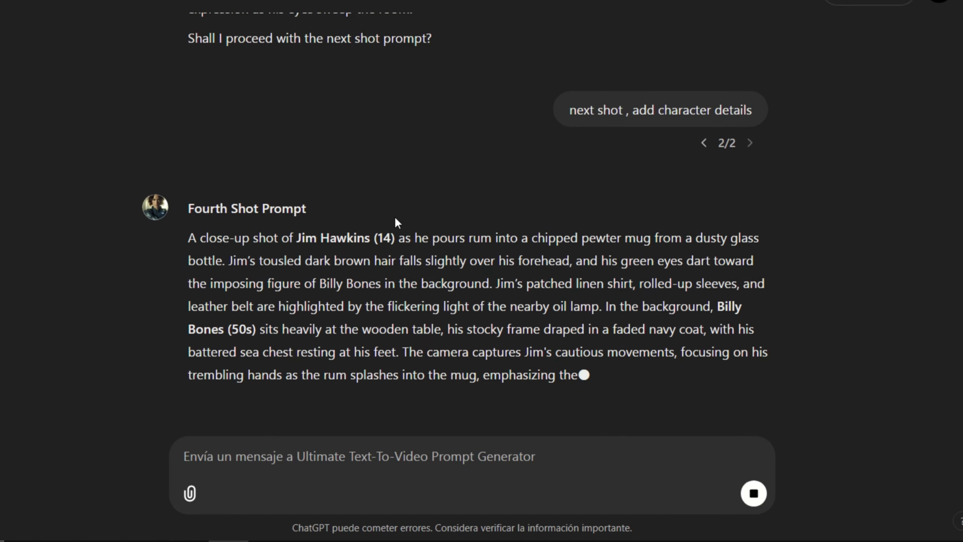
Request the fifth shot prompt with the message "yes, next shot with character details as well"
{"action": "left_click", "coordinate": [323, 464]}
{"action": "type", "text": "ye"}
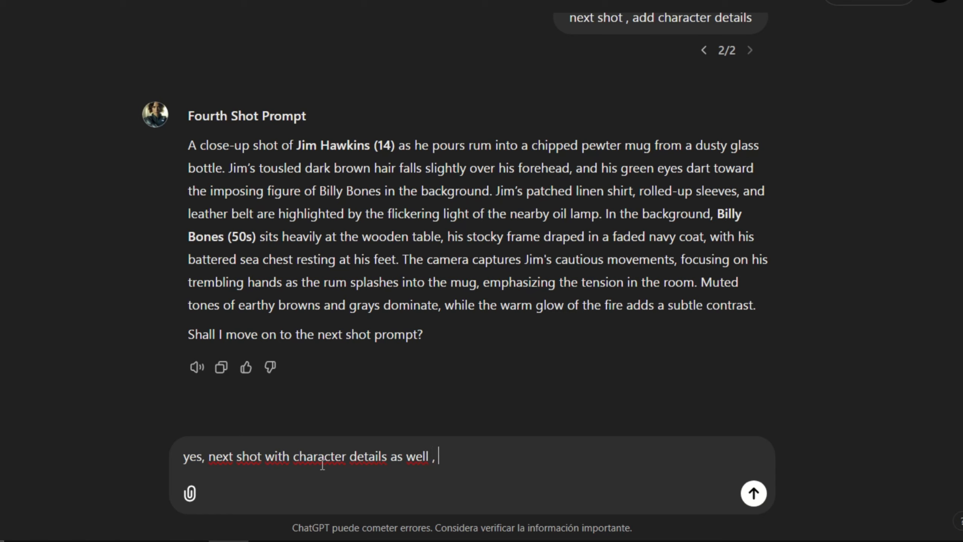
{"action": "key", "text": "BackSpace"}
{"action": "key", "text": "BackSpace"}
{"action": "key", "text": "BackSpace"}
{"action": "key", "text": "Return"}
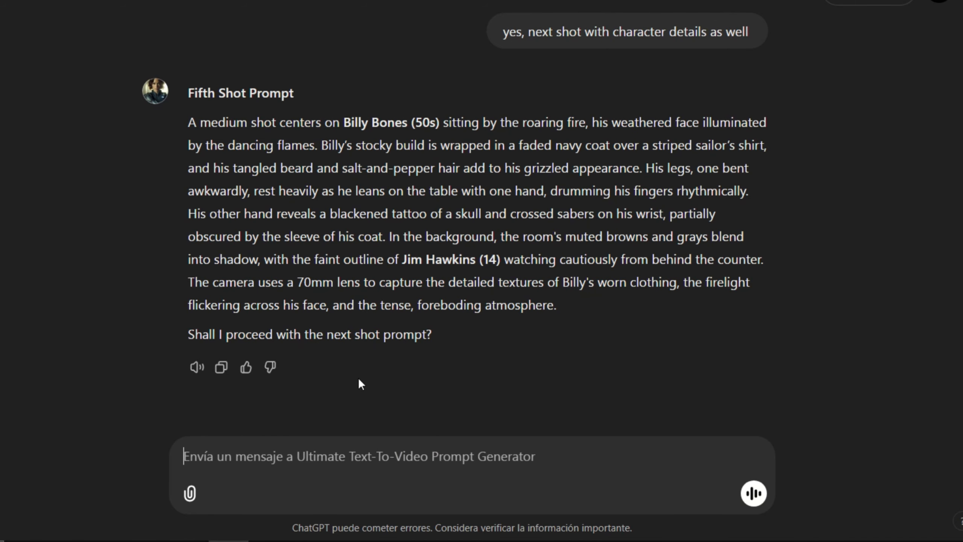
Request the prompts for shot 6 and shot 7 with character details
{"action": "type", "text": "create shot 6 and shot 7 .,"}
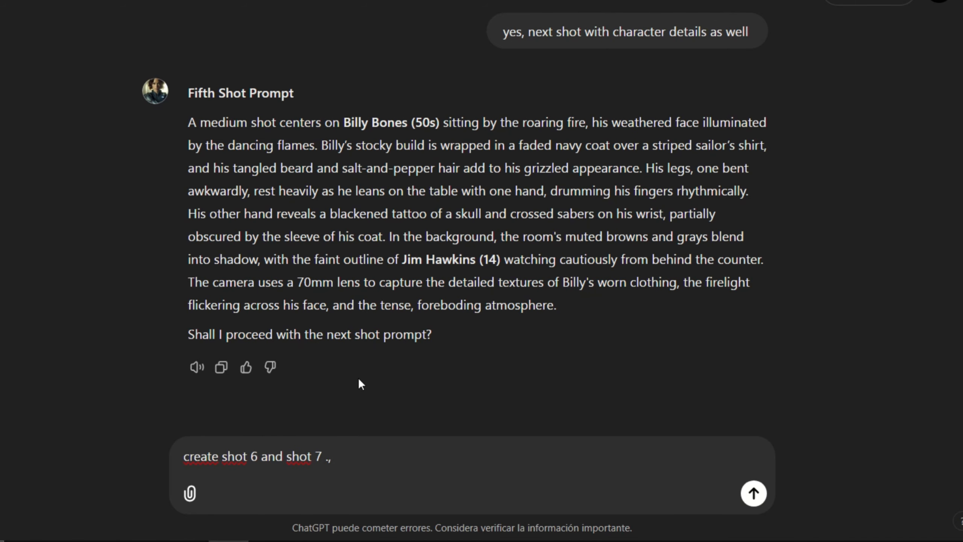
{"action": "key", "text": "BackSpace"}
{"action": "type", "text": "add character details"}
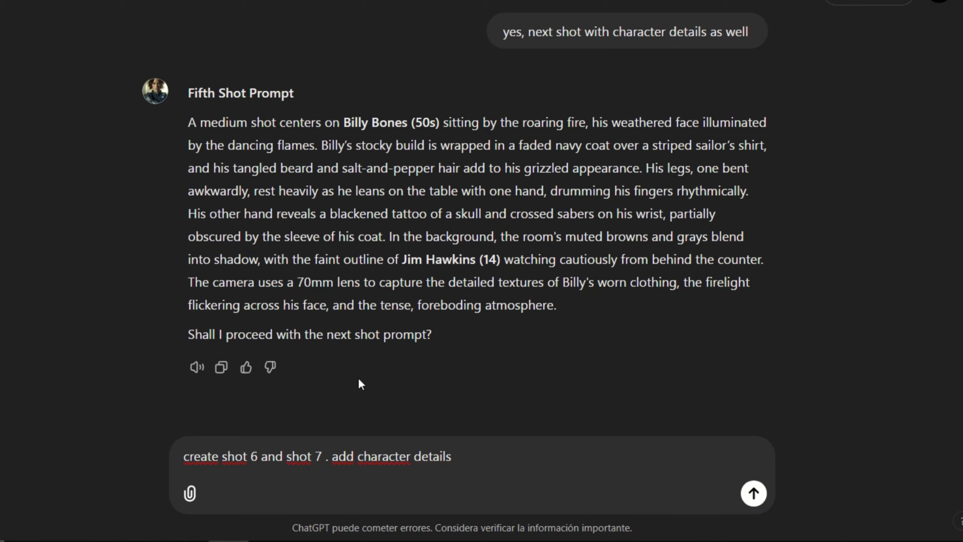
{"action": "key", "text": "Return"}
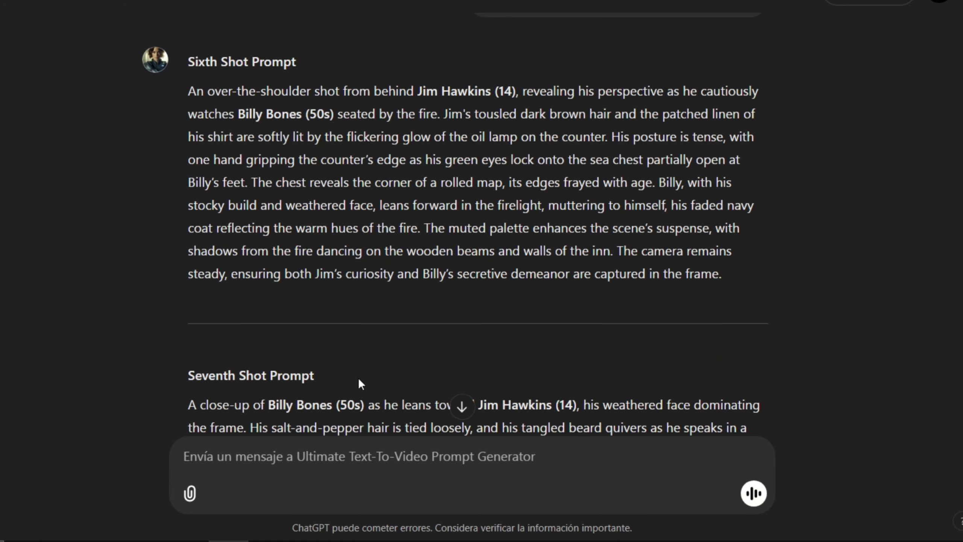
{"action": "scroll", "coordinate": [329, 232], "scroll_direction": "down", "scroll_amount": 4}
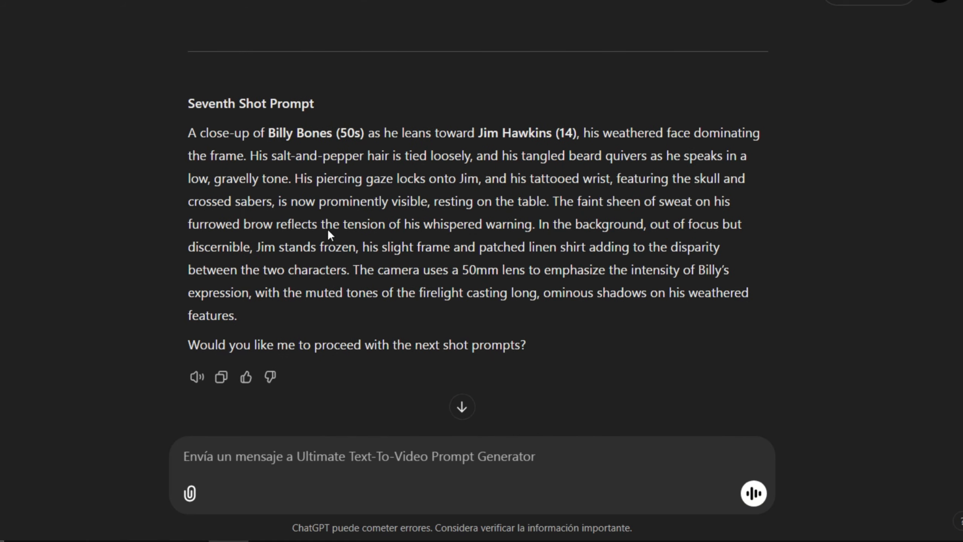
Reuse the previous request text to ask for shot 8 and shot 9 with character details
{"action": "scroll", "coordinate": [345, 193], "scroll_direction": "up", "scroll_amount": 6}
{"action": "scroll", "coordinate": [356, 228], "scroll_direction": "down", "scroll_amount": 6}
{"action": "scroll", "coordinate": [307, 447], "scroll_direction": "up", "scroll_amount": 10}
{"action": "type", "text": "create shot 6 and shot 7 . add character details"}
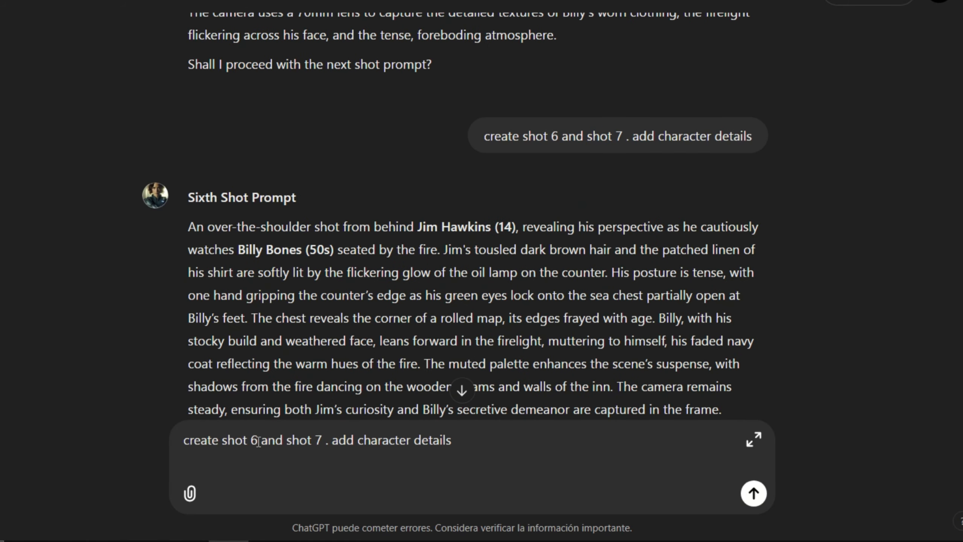
{"action": "key", "text": "Return"}
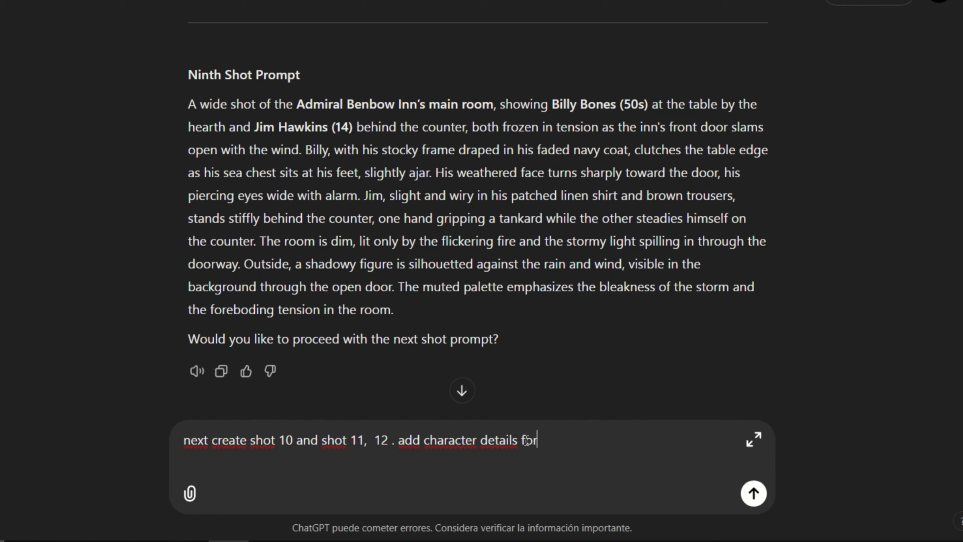
Request shots 10, 11 and 12 with character details, adding "follow the instructions", and review the generated shot prompts
{"action": "type", "text": ", follow the instructions"}
{"action": "key", "text": "Return"}
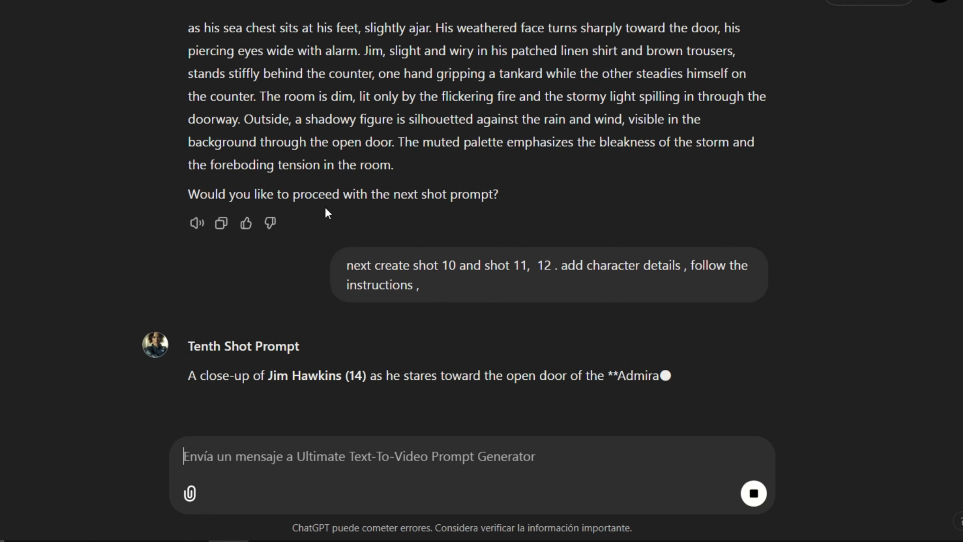
{"action": "scroll", "coordinate": [325, 207], "scroll_direction": "down", "scroll_amount": 3}
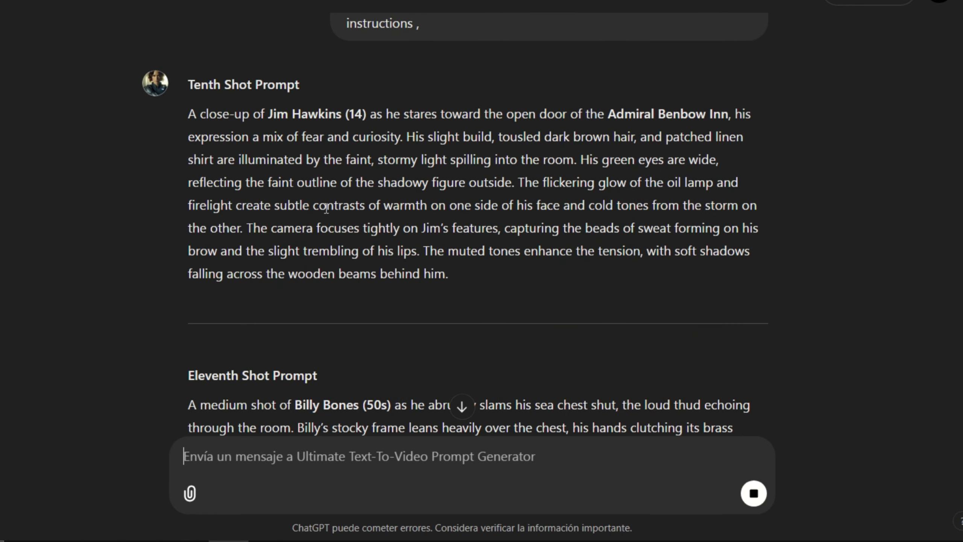
{"action": "scroll", "coordinate": [326, 214], "scroll_direction": "down", "scroll_amount": 10}
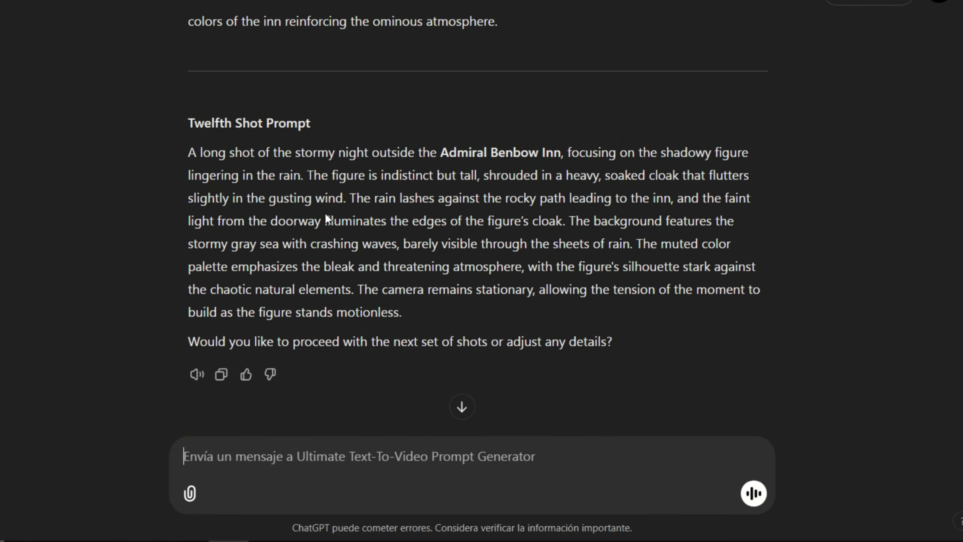
{"action": "scroll", "coordinate": [325, 213], "scroll_direction": "up", "scroll_amount": 20}
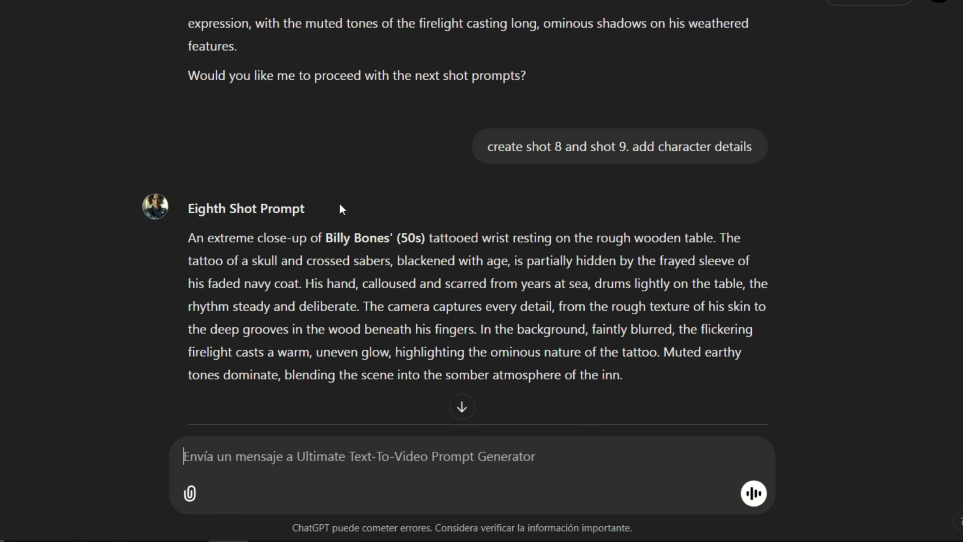
{"action": "scroll", "coordinate": [327, 228], "scroll_direction": "down", "scroll_amount": 20}
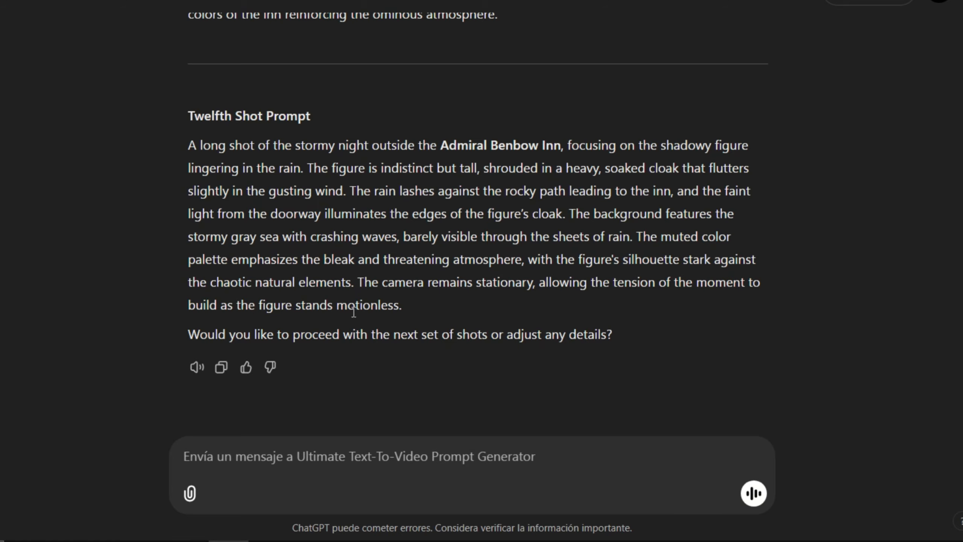
Switch to BlinkShot, generate images from the shot prompts starting with the wide-angle Admiral Benbow Inn shot, and browse the image strip
{"action": "scroll", "coordinate": [901, 389], "scroll_direction": "up", "scroll_amount": 20}
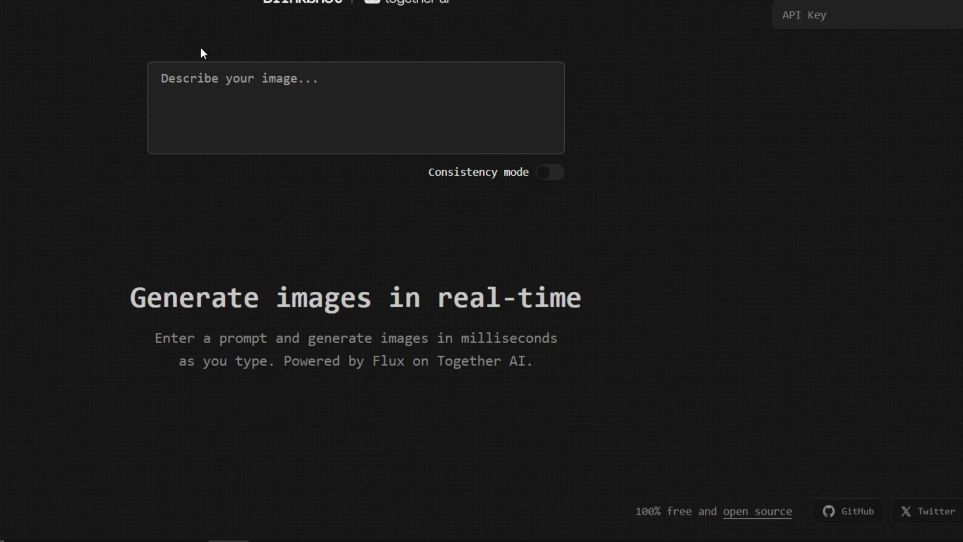
{"action": "type", "text": "A wide-angle shot captures the Admiral Benbow Inn, a weathered two-story building perched on the rocky coastline under the muted hues of dusk. The camera is positioned low, focusing on the inn's rustic wooden exterior and creaking sign swinging gently in the wind. The background features the turbulent gray sea, with waves crashing against the rocks and a faint orange glow on the horizon. The scene is filmed with an IMAX camera to enhance the cinematic scope, with the muted color palette emphasizing desaturated earthy tones. The camera remains stationary, allowing the eerie atmosphere and natural movement of the sign and waves to set the opening mood."}
{"action": "scroll", "coordinate": [523, 209], "scroll_direction": "down", "scroll_amount": 5}
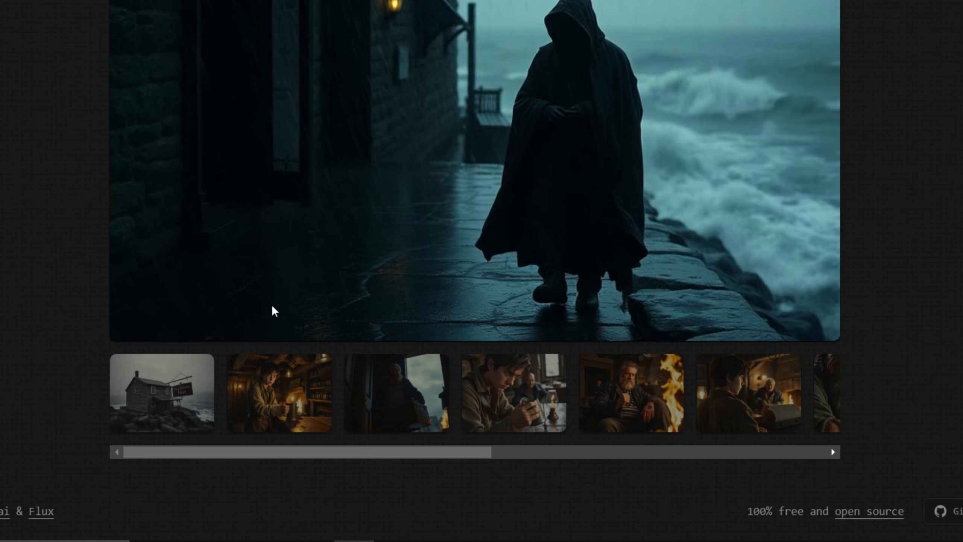
{"action": "left_click_drag", "start_coordinate": [431, 451], "coordinate": [161, 454]}
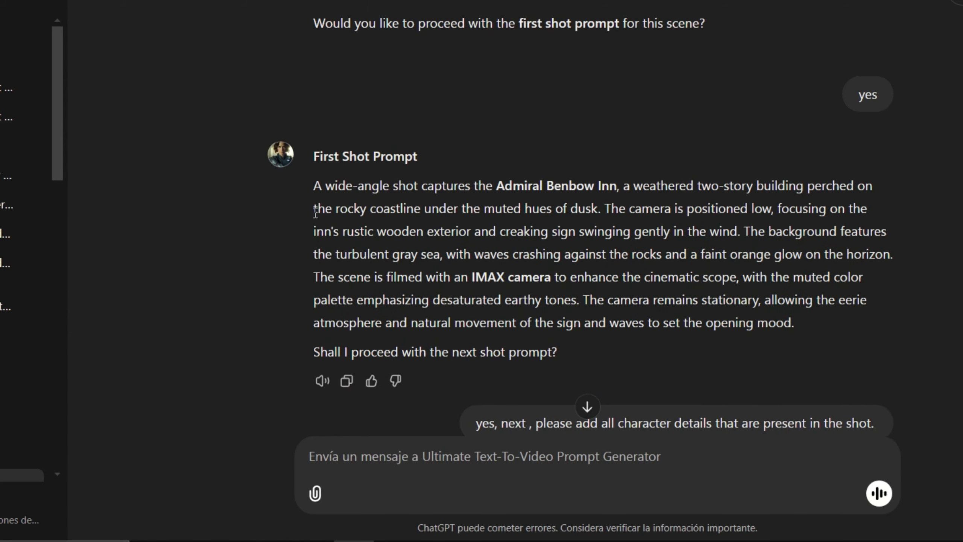
Copy the first shot prompt from ChatGPT and use it to replace the text in Hailuo AI's Text to Video prompt
{"action": "left_click_drag", "start_coordinate": [315, 185], "coordinate": [794, 322]}
{"action": "key", "text": "ctrl+c"}
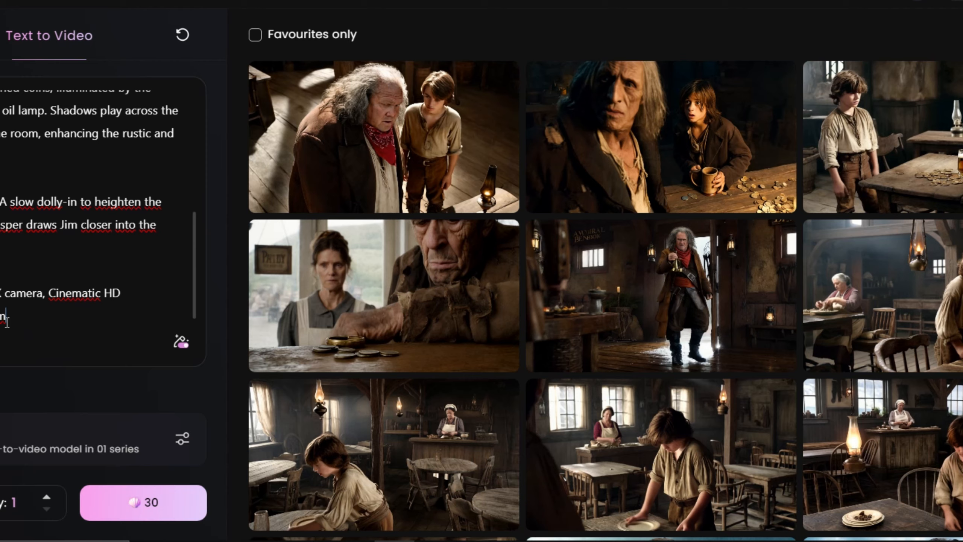
{"action": "key", "text": "ctrl+a"}
{"action": "key", "text": "ctrl+v"}
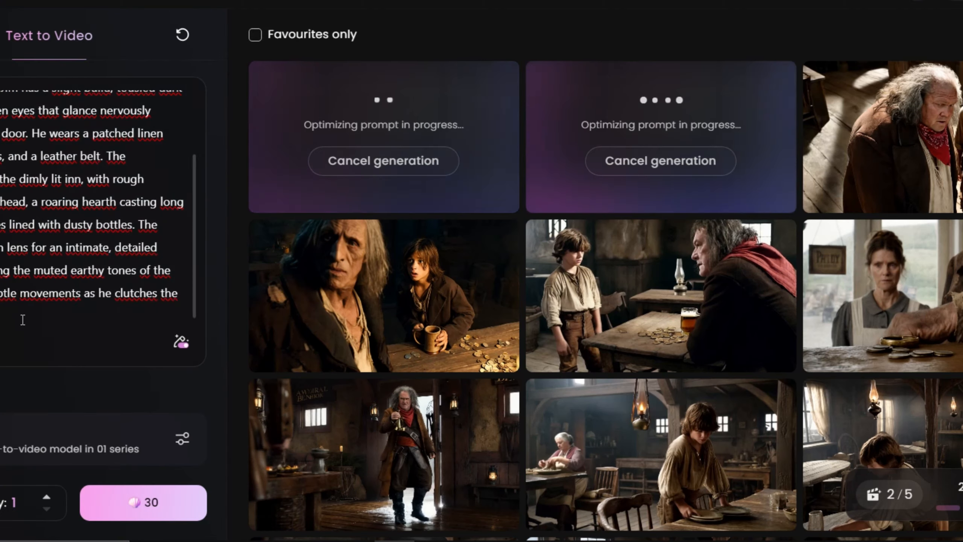
Generate a video from the low-angle prompt of Billy Bones entering the Admiral Benbow Inn and return to the shot prompts in ChatGPT
{"action": "key", "text": "ctrl+a"}
{"action": "type", "text": "A low-angle shot frames Billy Bones (50s) as he steps through the door of the Admiral Benbow Inn, his stocky frame silhouetted against the fading light outside. Billy has a tangled beard, a weathered face etched with years at sea, and wears a faded navy coat over a striped sailor's shirt, along with heavy boots. He carries a large, battered sea chest, its brass fittings dull and worn. The camera tilts slightly upward to emphasize his looming, imposing figure. The muted color grading highlights the contrast between the dim interior and the stormy dusk outside, visible through the open doorway. Flickering firelight from the hearth adds depth and movement to the scene, illuminating Billy's stern expression as his eyes sweep the room."}
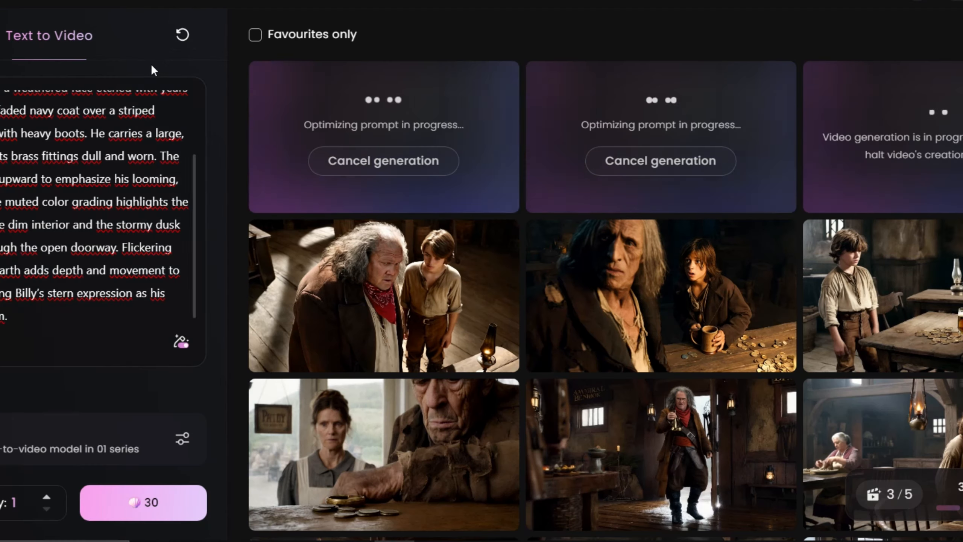
{"action": "left_click", "coordinate": [144, 504]}
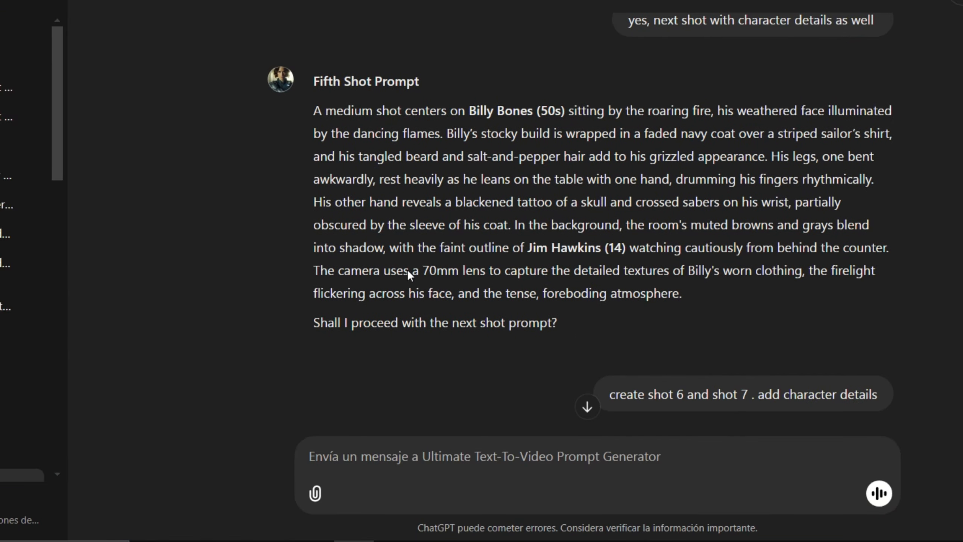
{"action": "triple_click", "coordinate": [469, 333]}
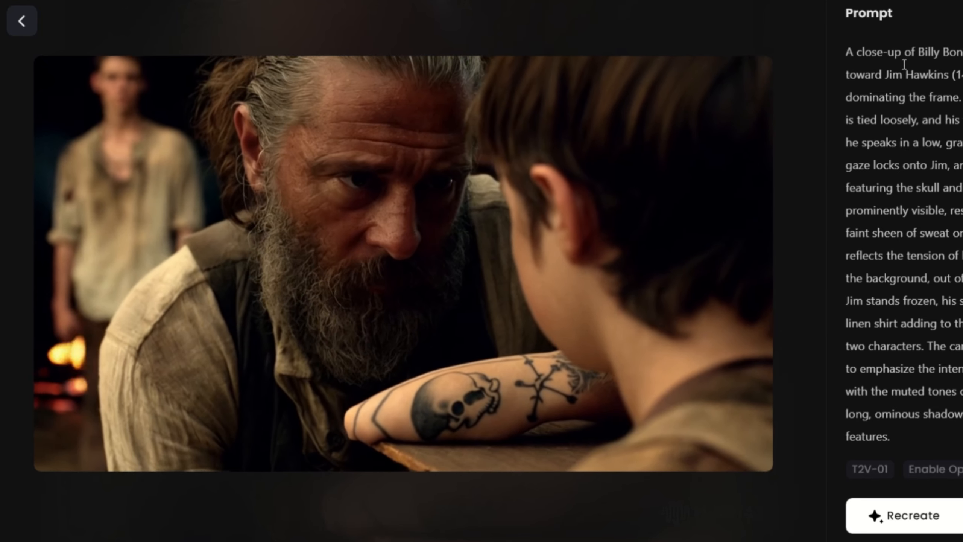
Review the generated Hailuo AI videos and the prompt of the close-up shot of Billy Bones leaning toward Jim Hawkins
{"action": "left_click_drag", "start_coordinate": [853, 53], "coordinate": [962, 77]}
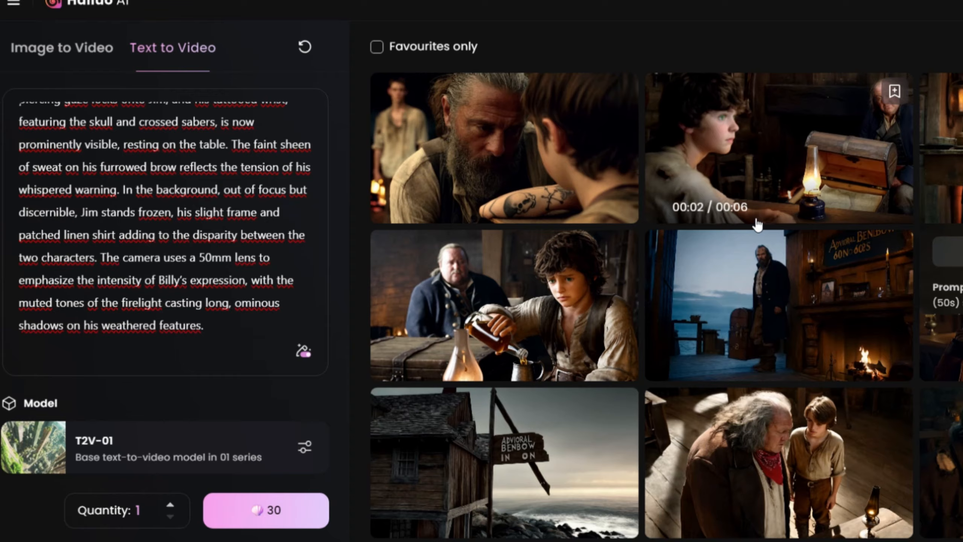
{"action": "left_click", "coordinate": [799, 176]}
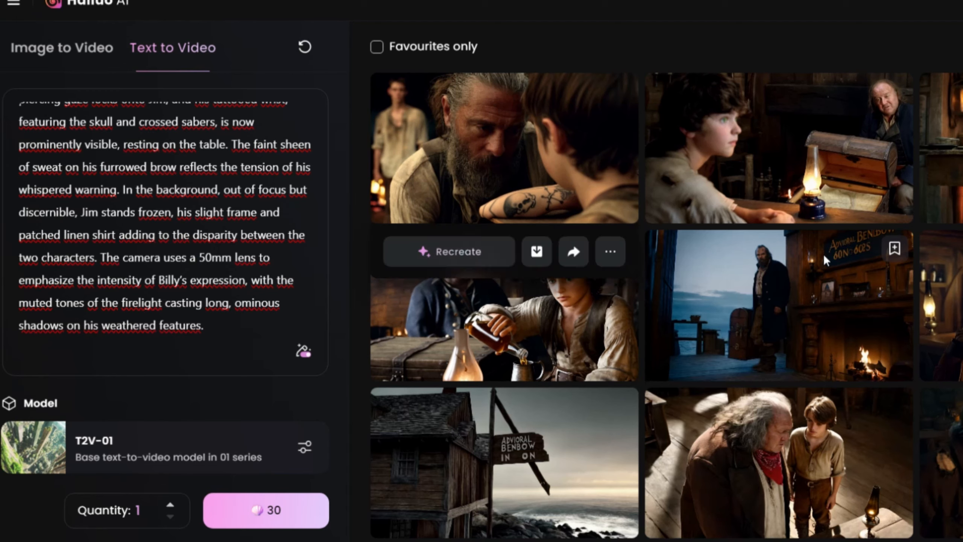
{"action": "left_click", "coordinate": [656, 273]}
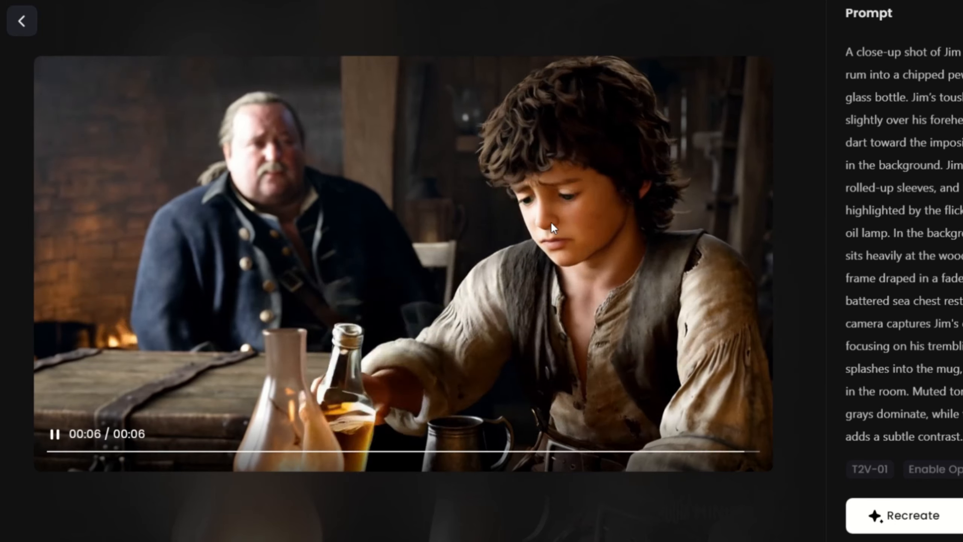
Regenerate the video of Jim Hawkins pouring rum from its close-up shot prompt and review the old and new versions
{"action": "double_click", "coordinate": [909, 164]}
{"action": "triple_click", "coordinate": [915, 193]}
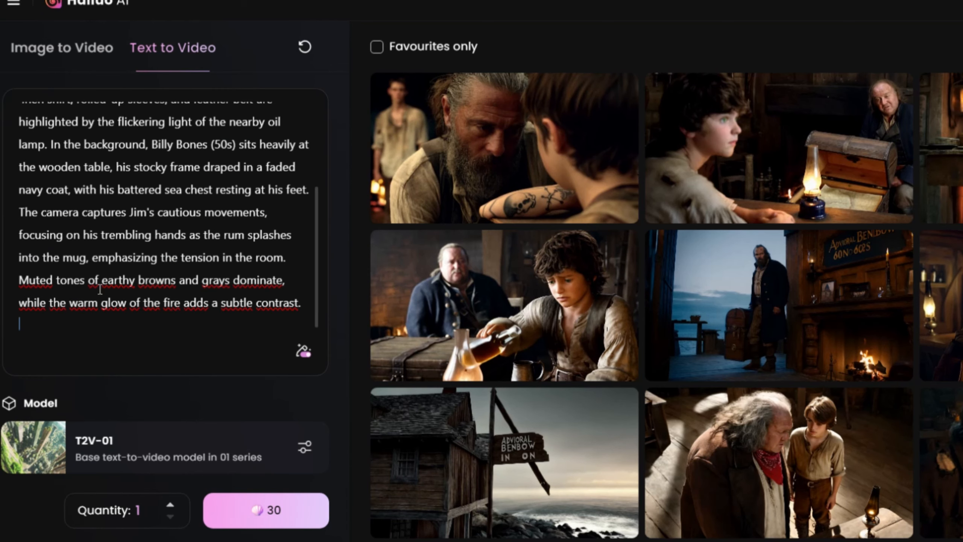
{"action": "scroll", "coordinate": [256, 302], "scroll_direction": "up", "scroll_amount": 4}
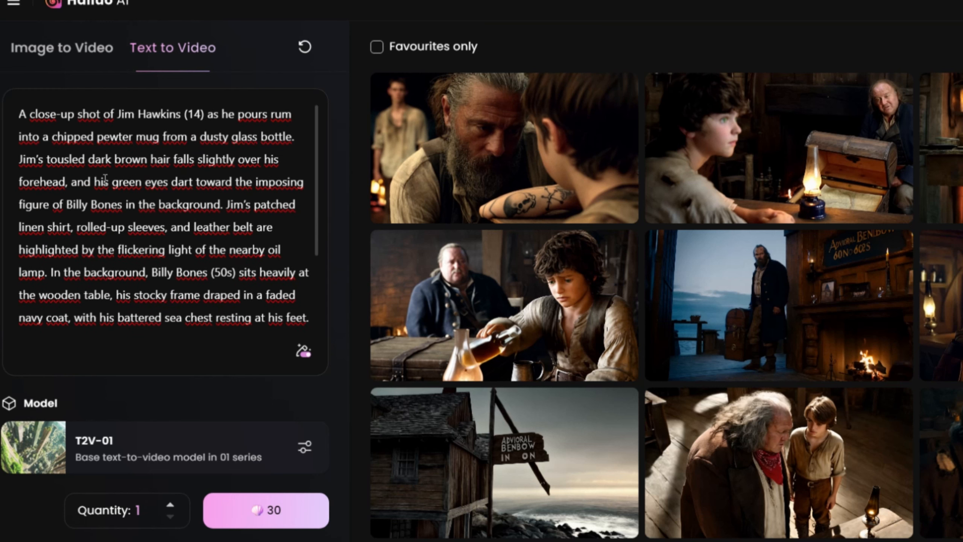
{"action": "left_click", "coordinate": [255, 508]}
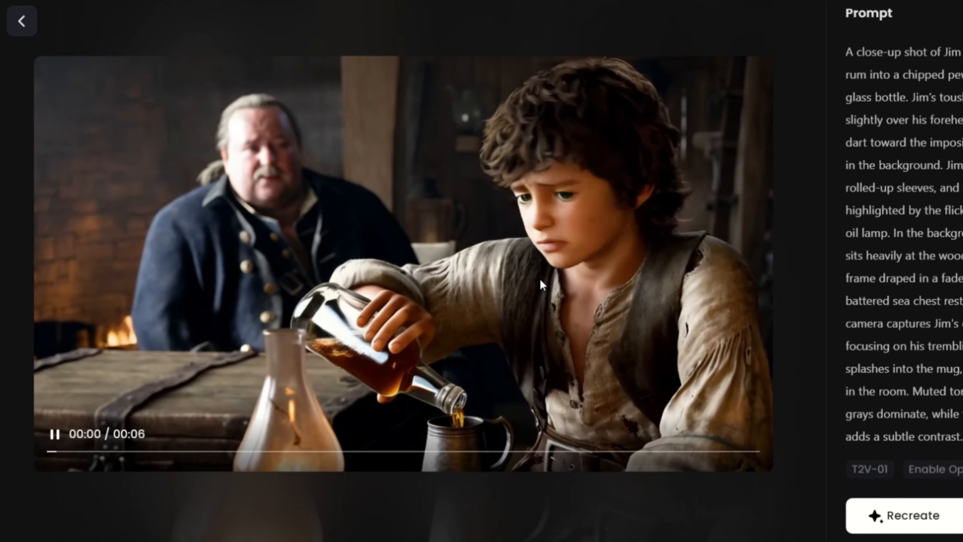
{"action": "left_click", "coordinate": [24, 20]}
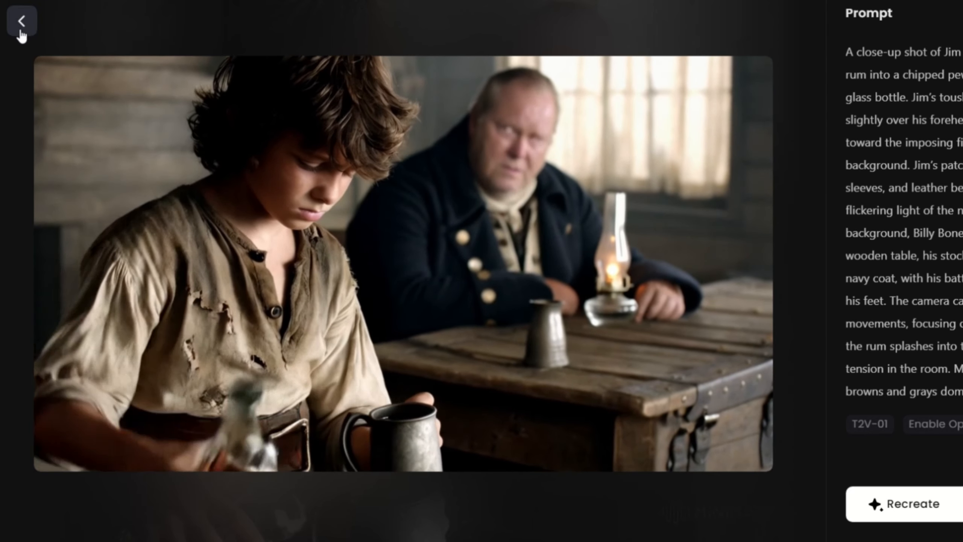
{"action": "left_click", "coordinate": [20, 34]}
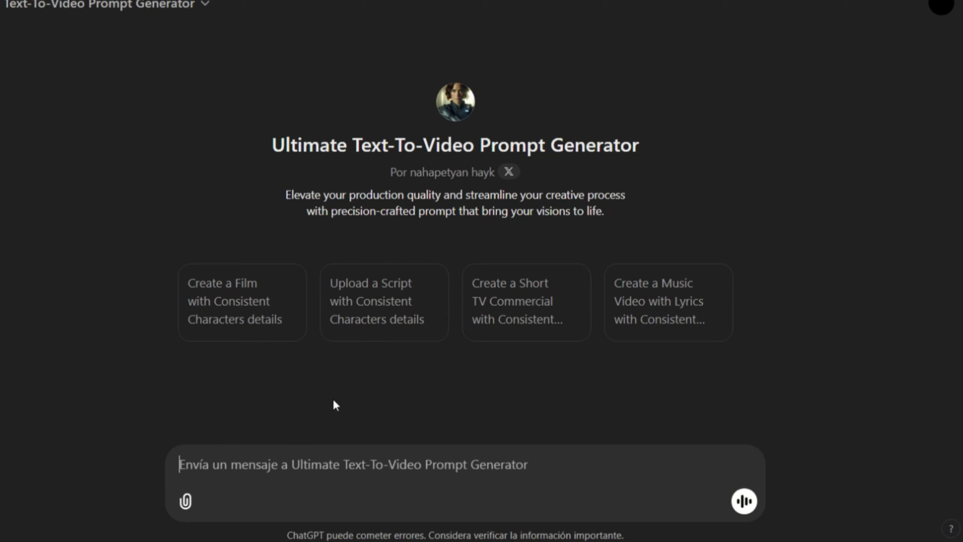
Ask the custom GPT to create a shot of a man walking in the street in New York
{"action": "type", "text": "create a shot , a ma"}
{"action": "type", "text": "n wal"}
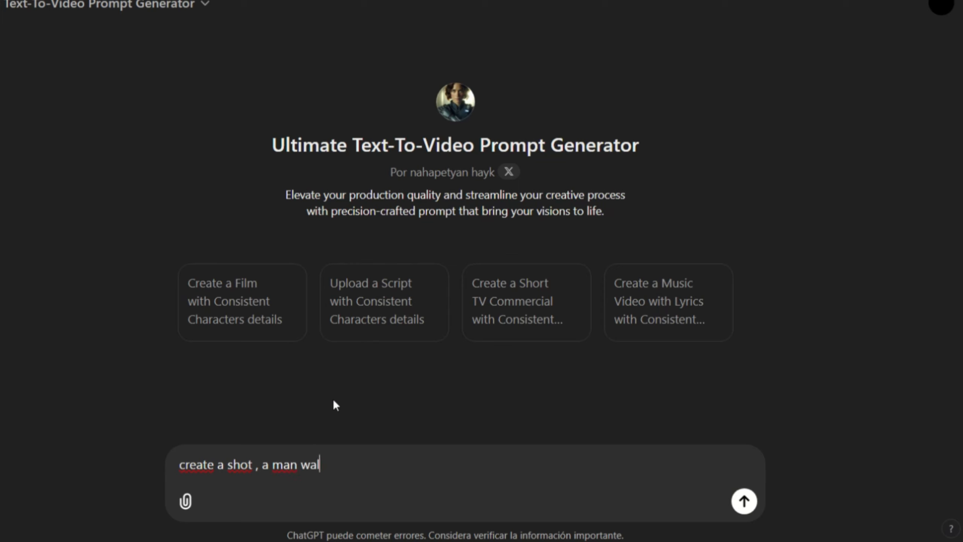
{"action": "type", "text": "king in the stre"}
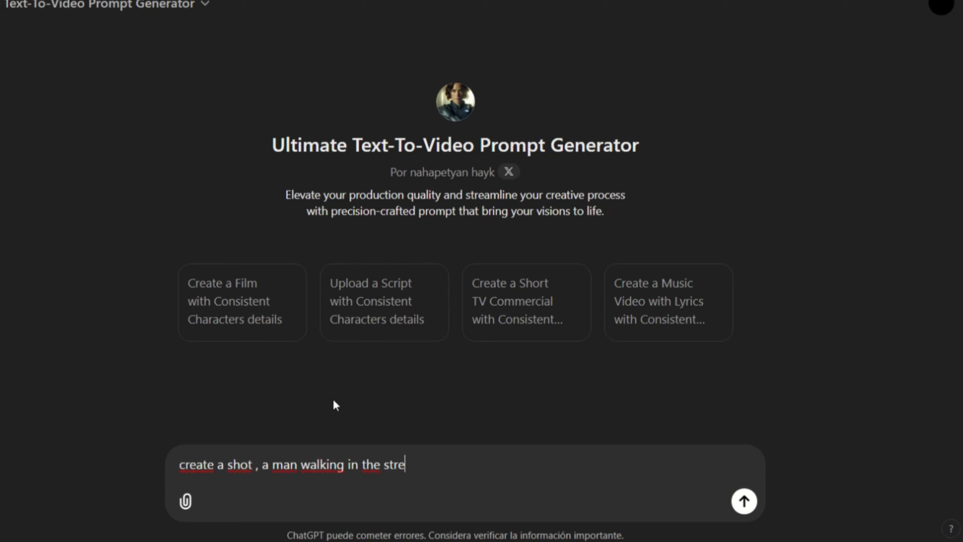
{"action": "type", "text": "et new york."}
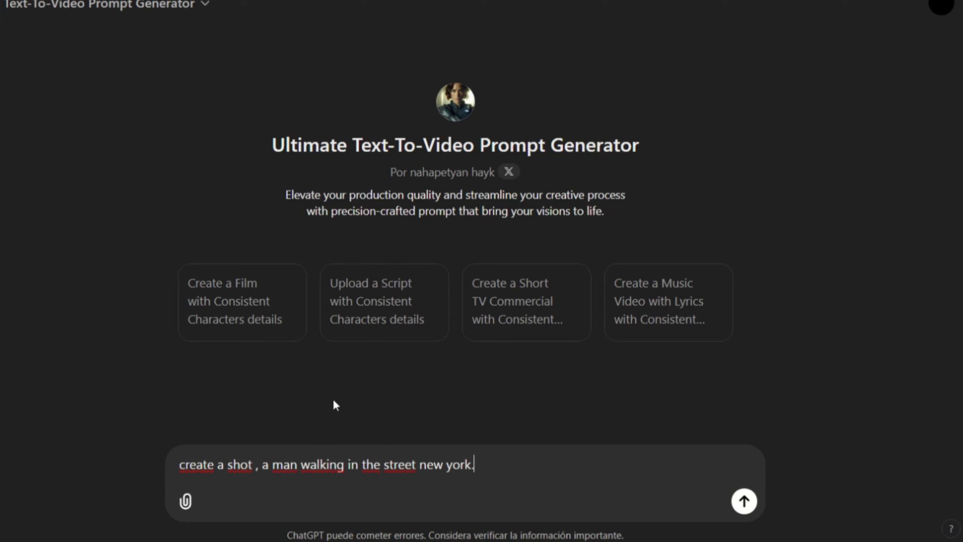
{"action": "key", "text": "Return"}
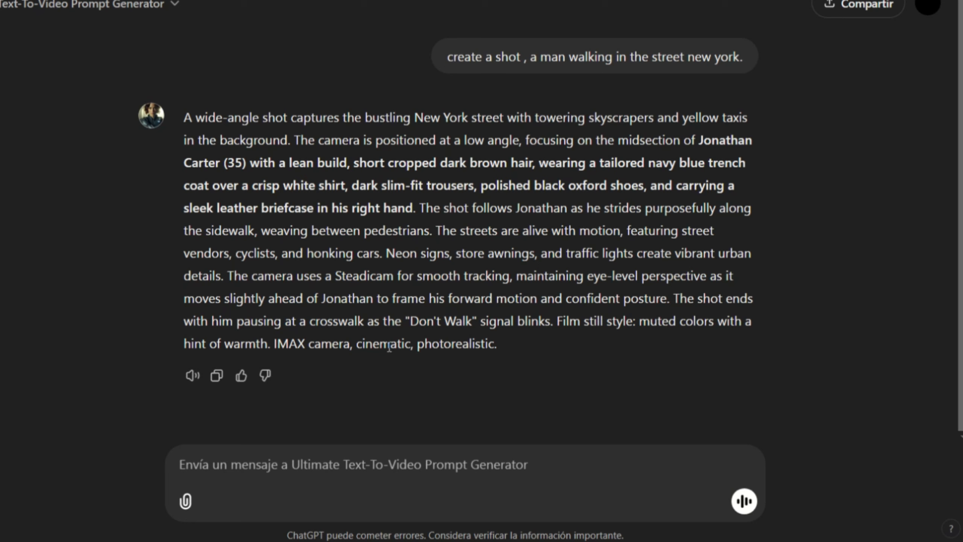
Review the generated New York shot prompt and request Jonathan's character details
{"action": "triple_click", "coordinate": [270, 154]}
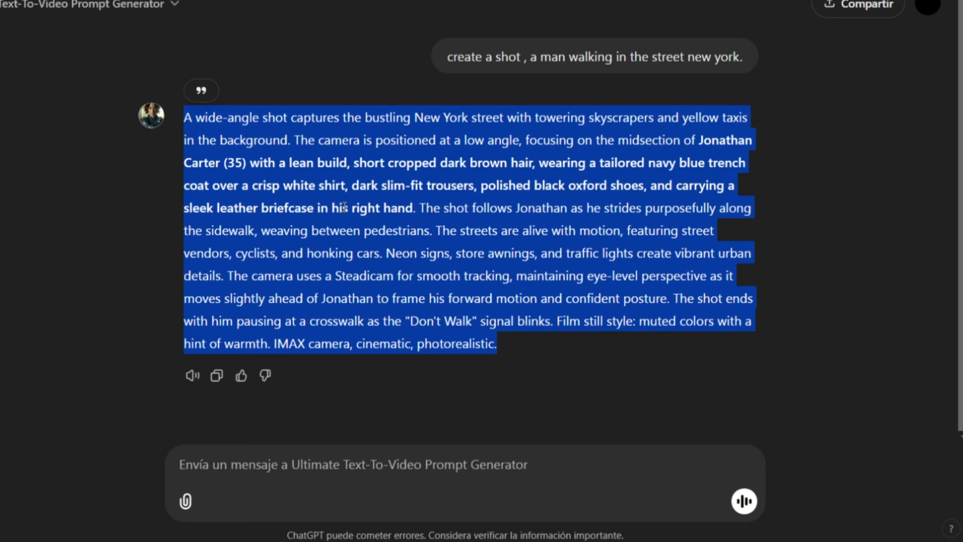
{"action": "left_click", "coordinate": [389, 184]}
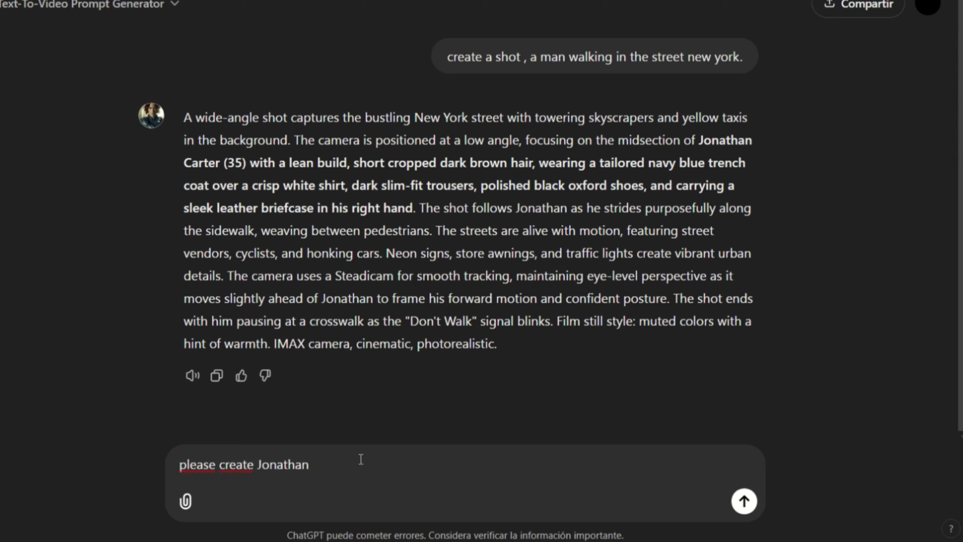
{"action": "type", "text": "ils"}
{"action": "key", "text": "Return"}
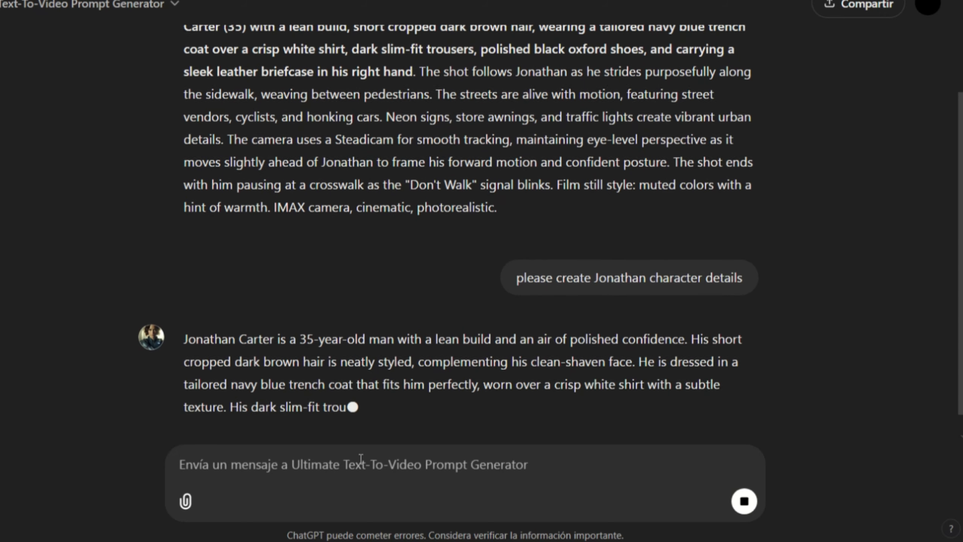
Request prompts for the next two shots: Jonathan entering a cafe shop, and Jonathan inside the cafe shop
{"action": "left_click", "coordinate": [325, 475]}
{"action": "type", "text": "ne"}
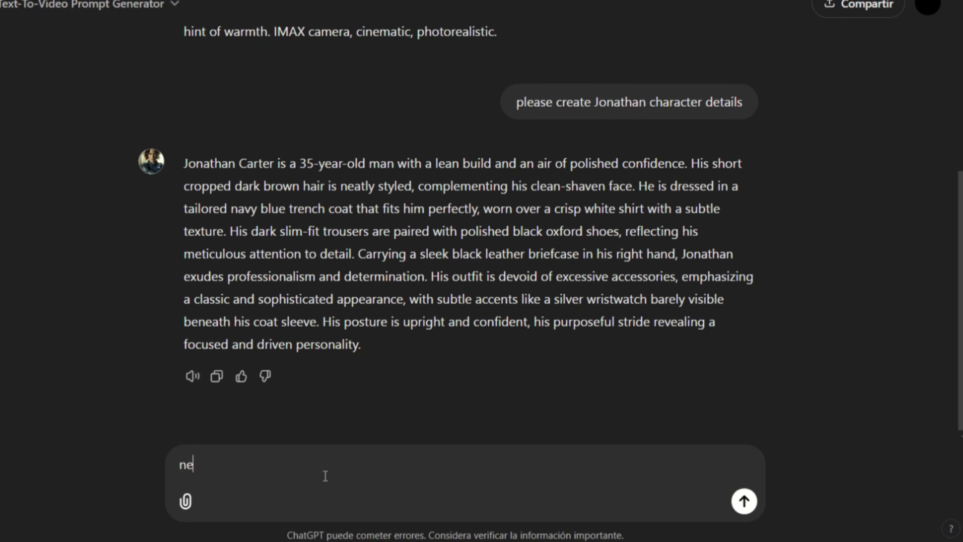
{"action": "type", "text": "xt shot, Joanthan is entering to a cafe shop"}
{"action": "key", "text": "Return"}
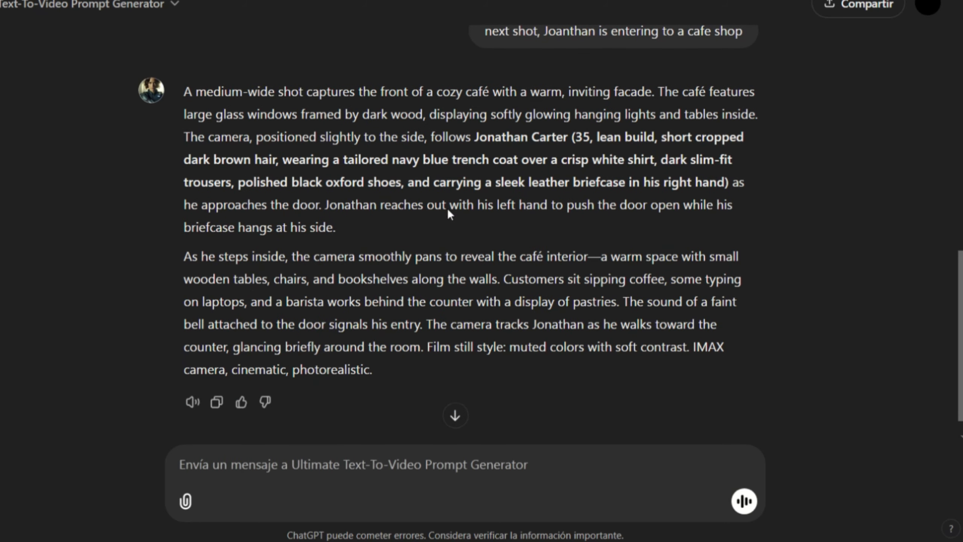
{"action": "type", "text": "next shot, Joanthan inside of cafe shop"}
{"action": "key", "text": "Return"}
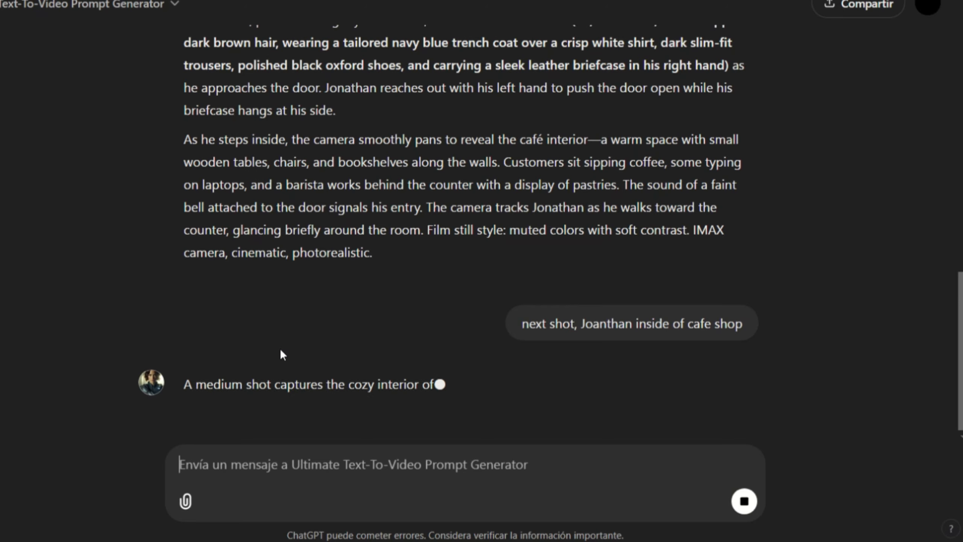
Request two more shot prompts: Jonathan drinking in the cafe, and Jonathan meeting Sofia
{"action": "type", "text": "next shot, Joanthan dri"}
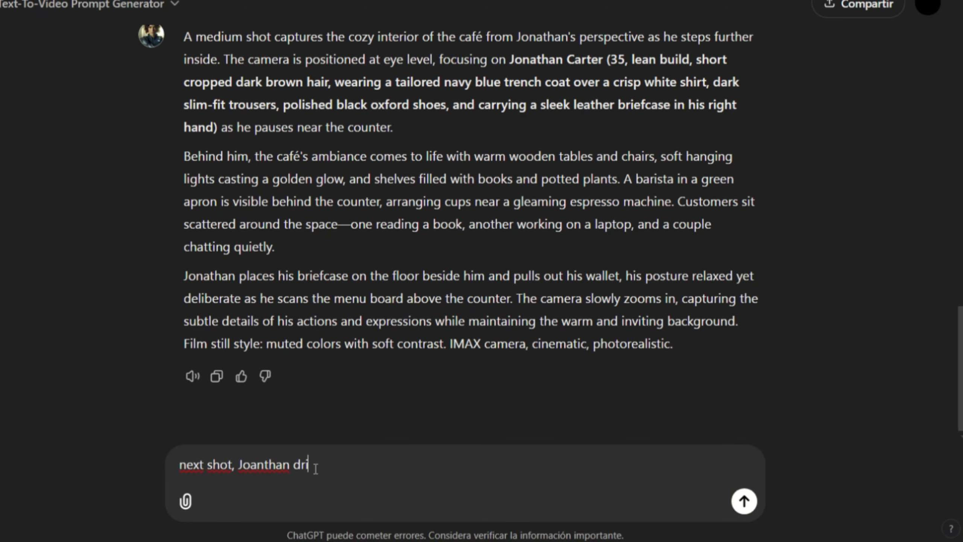
{"action": "type", "text": "nking cafe"}
{"action": "key", "text": "Return"}
{"action": "type", "text": "next shot, Joanthan meet"}
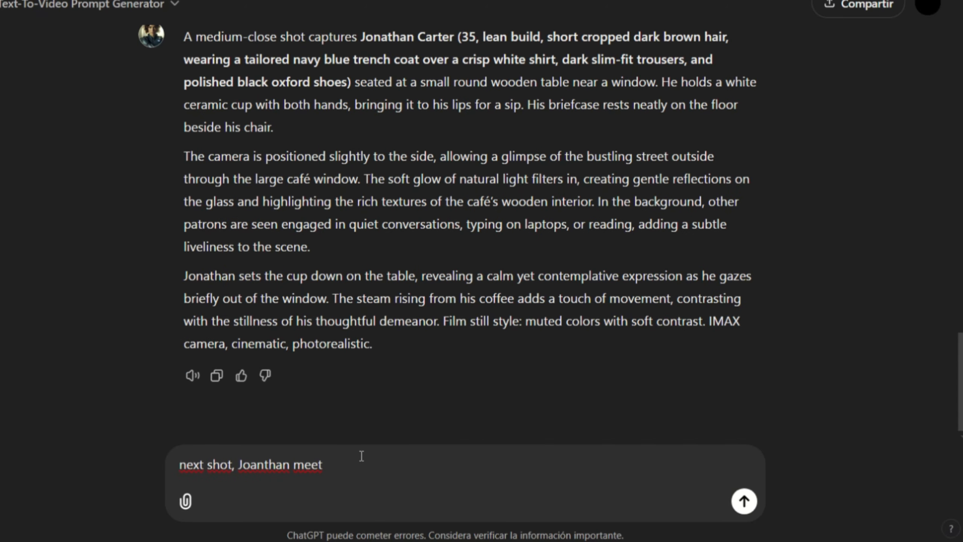
{"action": "type", "text": " a Sofia"}
{"action": "key", "text": "Return"}
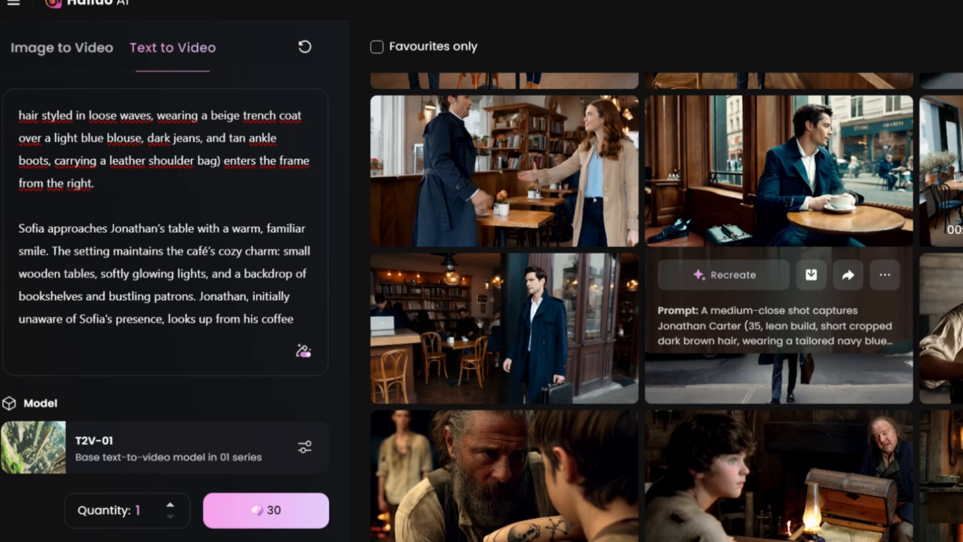
Review the Hailuo AI videos of Jonathan drinking coffee, standing at the café entrance and walking through New York
{"action": "left_click", "coordinate": [724, 220]}
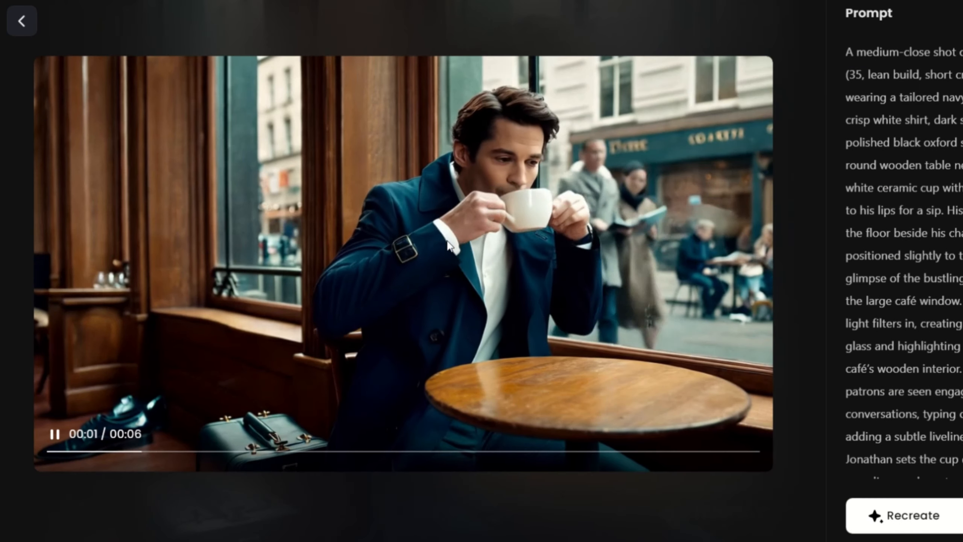
{"action": "left_click", "coordinate": [32, 31]}
{"action": "left_click", "coordinate": [481, 322]}
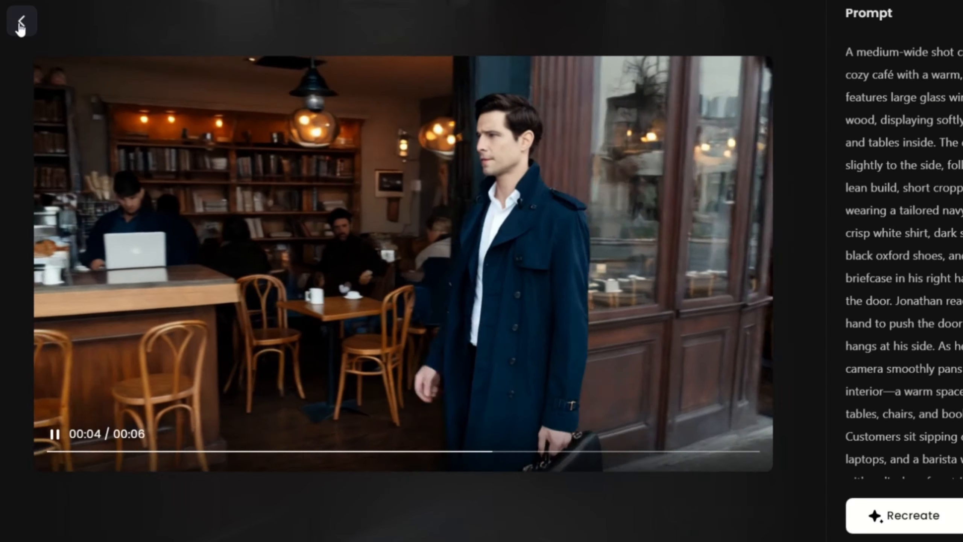
{"action": "left_click", "coordinate": [21, 23]}
{"action": "left_click", "coordinate": [491, 303]}
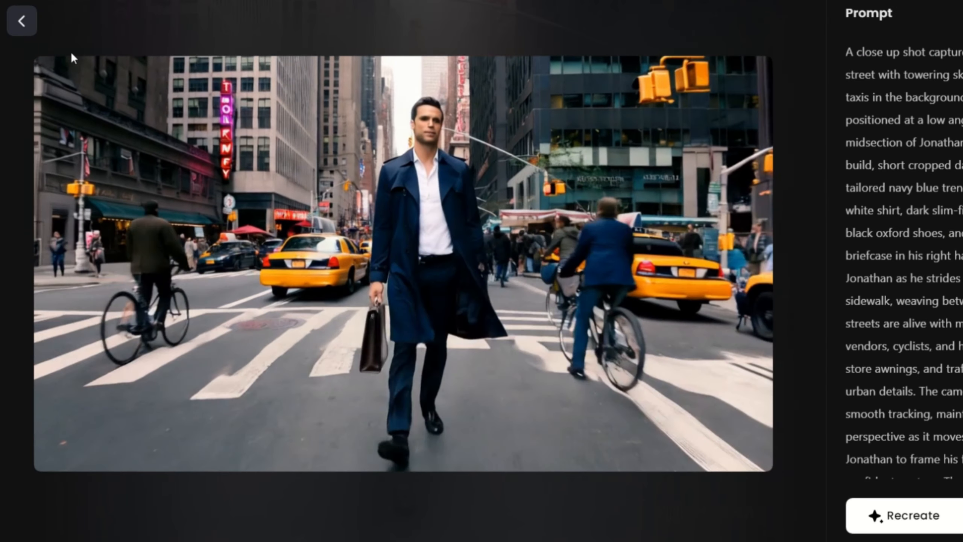
{"action": "left_click", "coordinate": [22, 21]}
Review the Hailuo AI videos of Jonathan and Sofia meeting in the café
{"action": "left_click", "coordinate": [510, 255]}
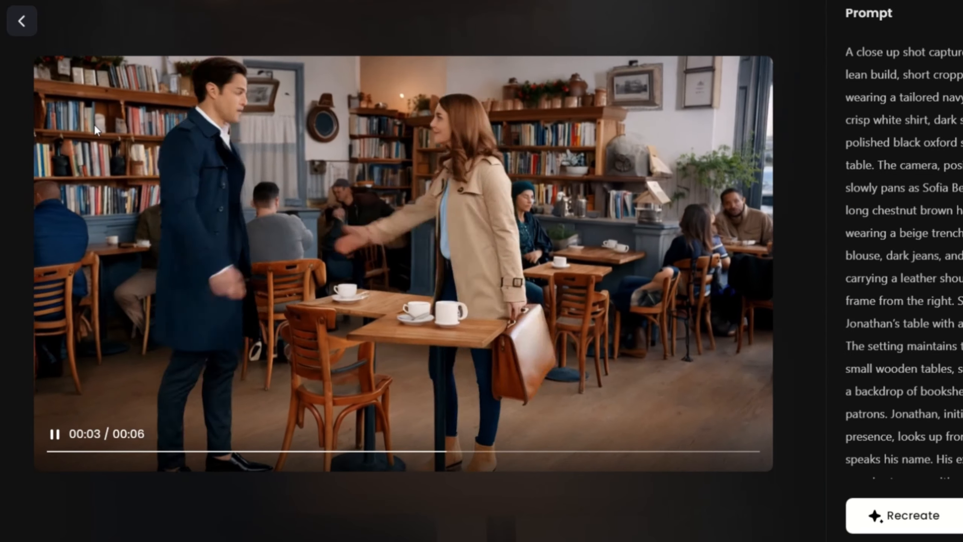
{"action": "left_click", "coordinate": [22, 21]}
{"action": "left_click", "coordinate": [743, 163]}
{"action": "left_click", "coordinate": [21, 21]}
{"action": "left_click", "coordinate": [519, 230]}
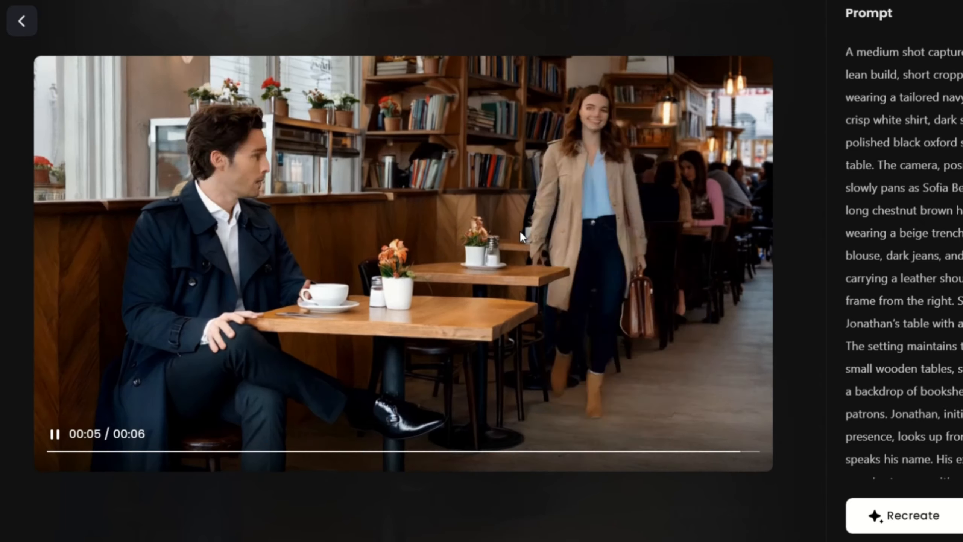
{"action": "key", "text": "Escape"}
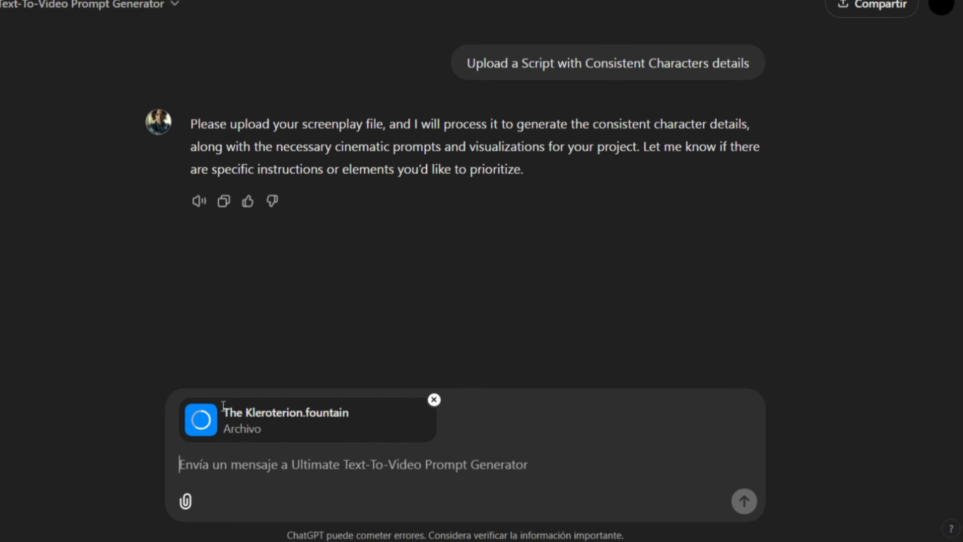
In ChatGPT, submit the script The Kleroterion.fountain with the message "please next" and answer "yes" to have it processed
{"action": "type", "text": "next"}
{"action": "key", "text": "Return"}
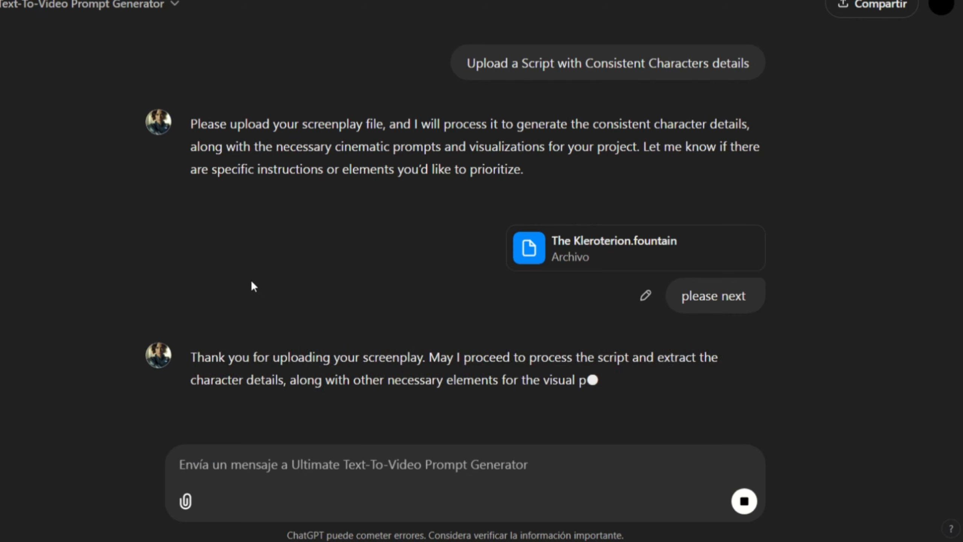
{"action": "type", "text": "yes"}
{"action": "key", "text": "Return"}
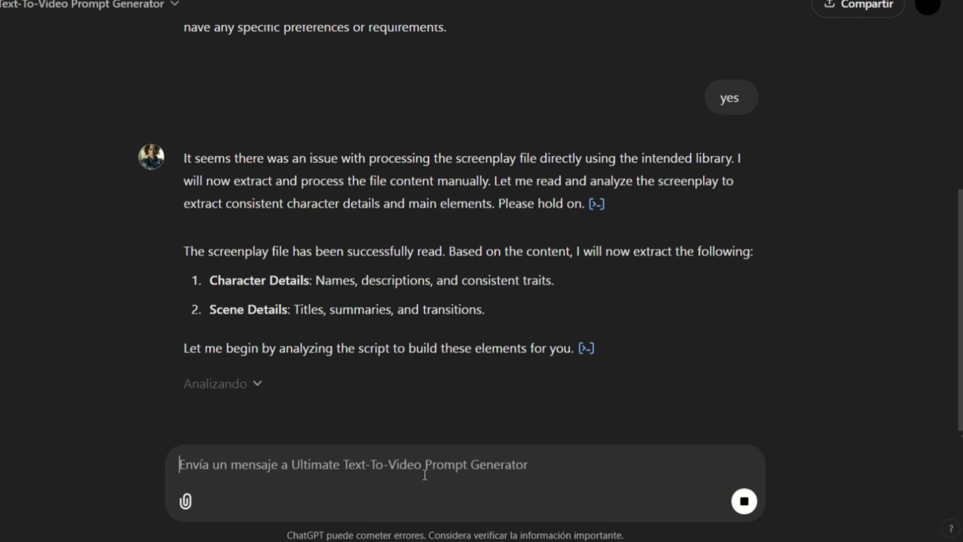
Examine the Character Details and Scene Details tables extracted from the screenplay
{"action": "scroll", "coordinate": [167, 290], "scroll_direction": "up", "scroll_amount": 5}
{"action": "left_click_drag", "start_coordinate": [634, 151], "coordinate": [631, 295]}
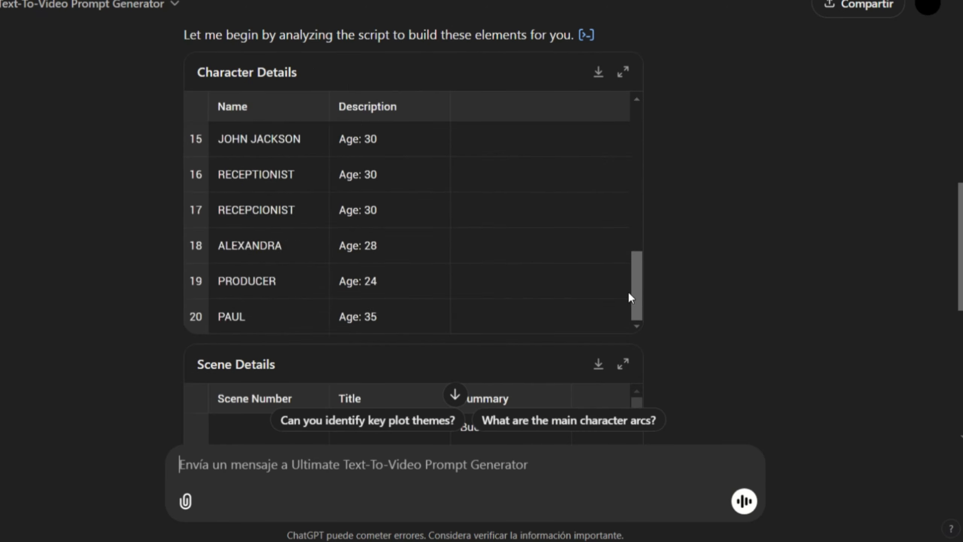
{"action": "scroll", "coordinate": [329, 165], "scroll_direction": "down", "scroll_amount": 6}
{"action": "scroll", "coordinate": [329, 167], "scroll_direction": "up", "scroll_amount": 4}
{"action": "left_click_drag", "start_coordinate": [636, 108], "coordinate": [648, 317]}
{"action": "scroll", "coordinate": [354, 436], "scroll_direction": "down", "scroll_amount": 4}
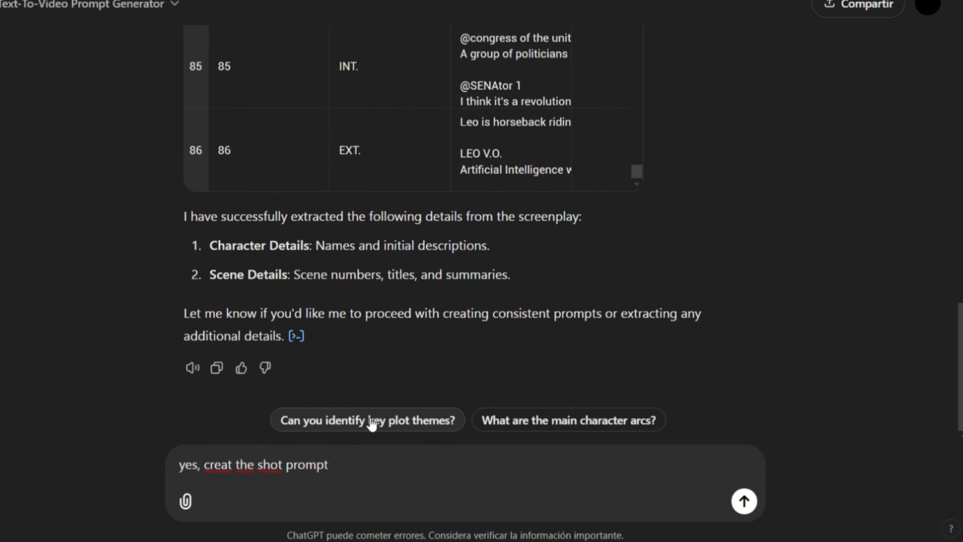
Ask for the screenplay's first shot prompt with "yes, creat the shot prompt" and request the "next prompt"
{"action": "key", "text": "Return"}
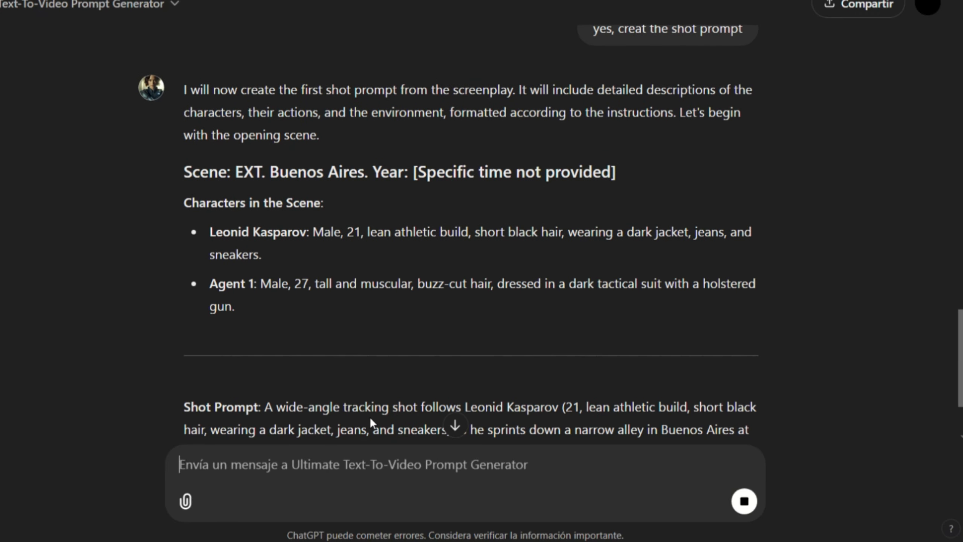
{"action": "scroll", "coordinate": [297, 197], "scroll_direction": "down", "scroll_amount": 5}
{"action": "type", "text": "next prompt"}
{"action": "key", "text": "Return"}
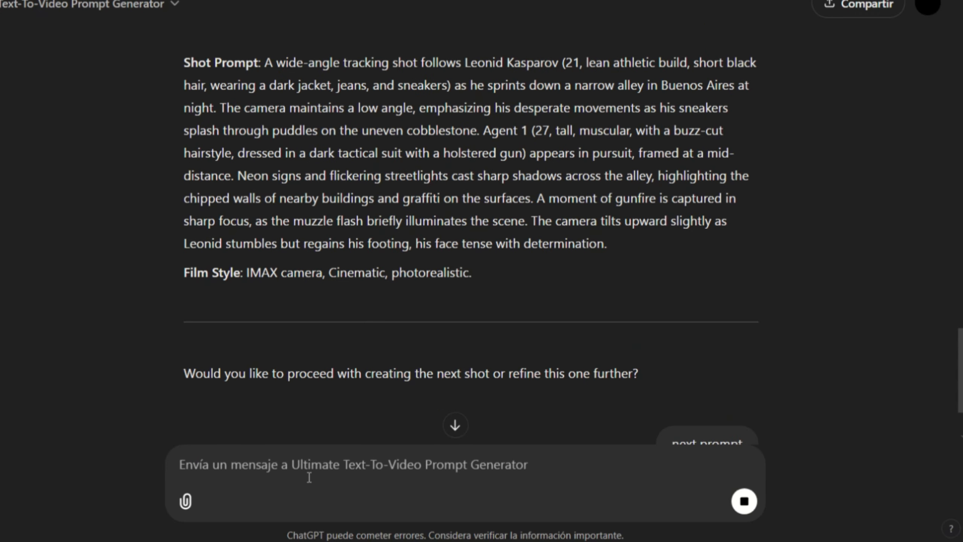
Review the generated screenplay shot prompt and the numbered scenes' keyframe lists, especially the keyframes of Scene 1 in Buenos Aires
{"action": "scroll", "coordinate": [273, 197], "scroll_direction": "up", "scroll_amount": 3}
{"action": "left_click_drag", "start_coordinate": [268, 99], "coordinate": [472, 309]}
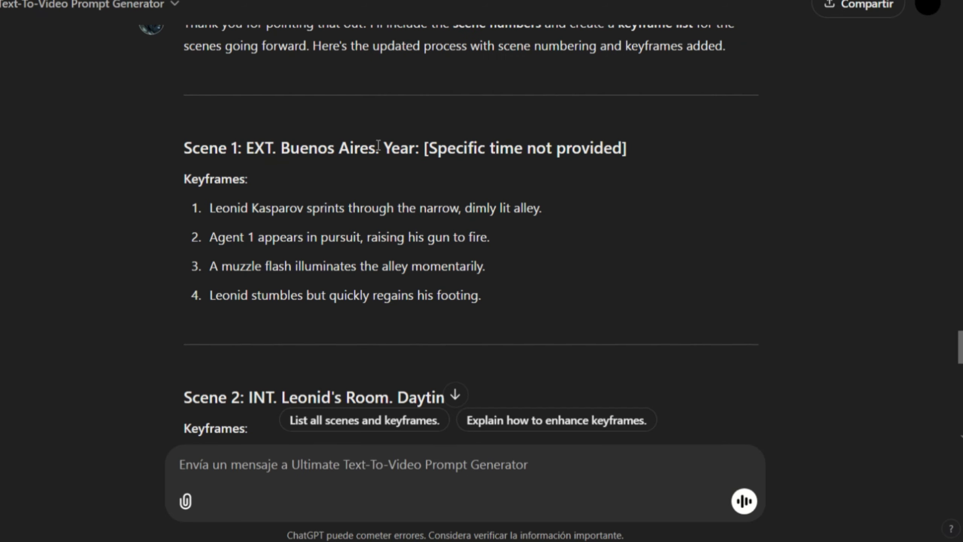
{"action": "scroll", "coordinate": [189, 98], "scroll_direction": "down", "scroll_amount": 3}
{"action": "left_click_drag", "start_coordinate": [208, 73], "coordinate": [449, 151]}
{"action": "scroll", "coordinate": [247, 181], "scroll_direction": "up", "scroll_amount": 3}
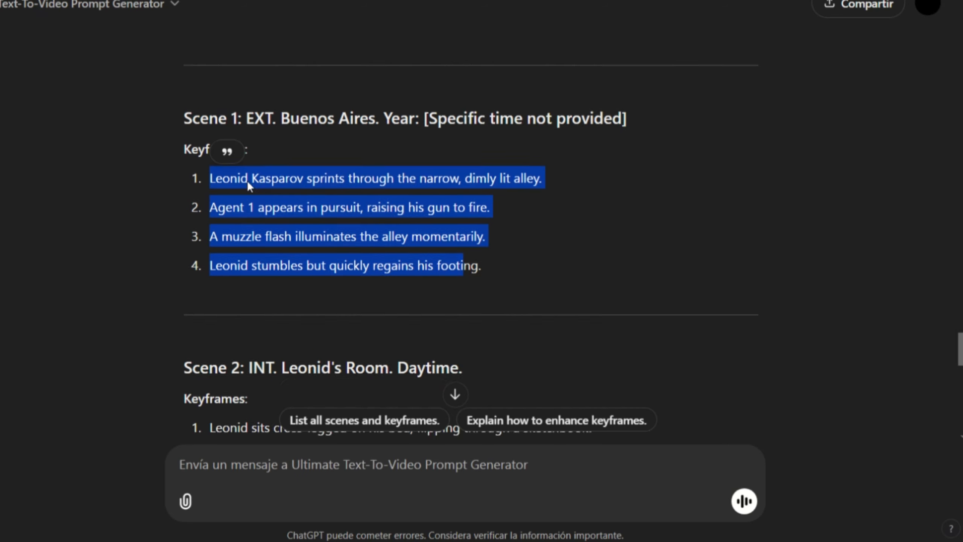